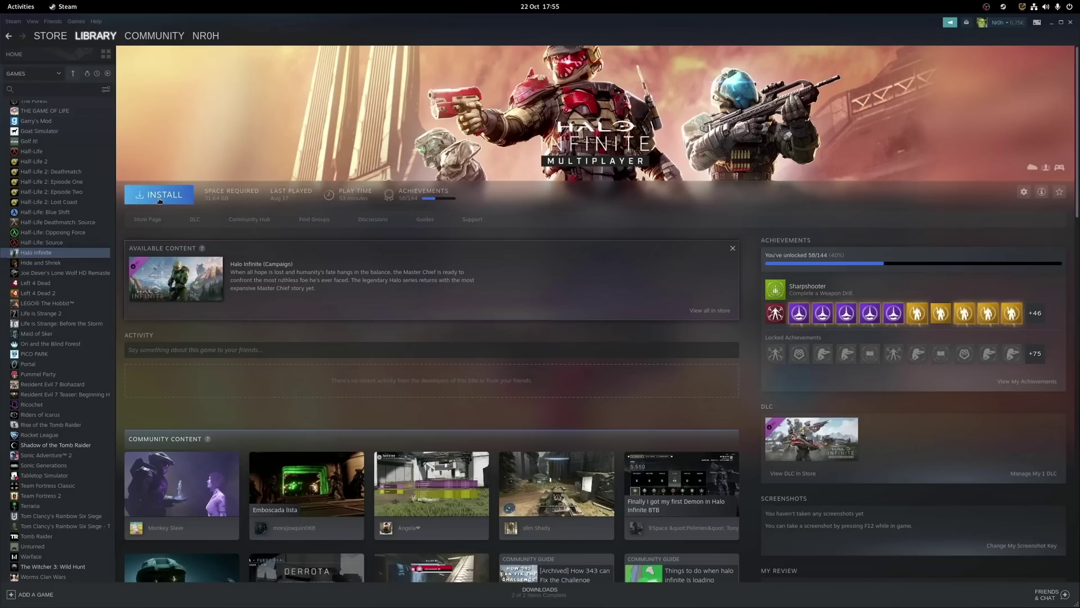
# Open the Windows Report article about Microsoft wanting Steam in the Windows 11 Store.
pyautogui.click(160, 197)
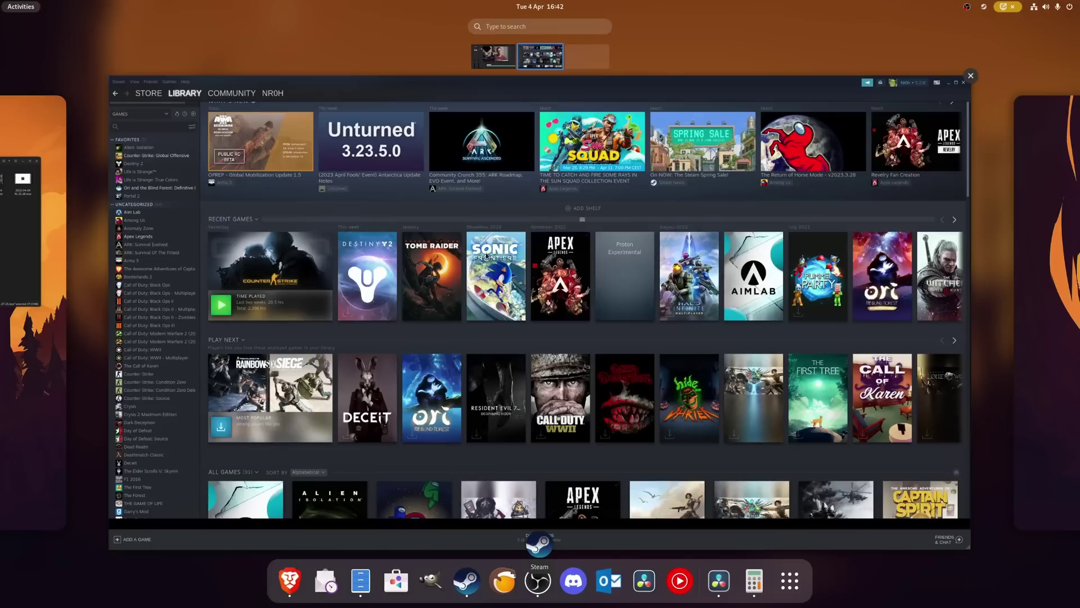
# Bring the Steam library to full screen and open the Counter-Strike: Global Offensive page.
pyautogui.scroll(-1, 484, 254)
pyautogui.scroll(1, 482, 251)
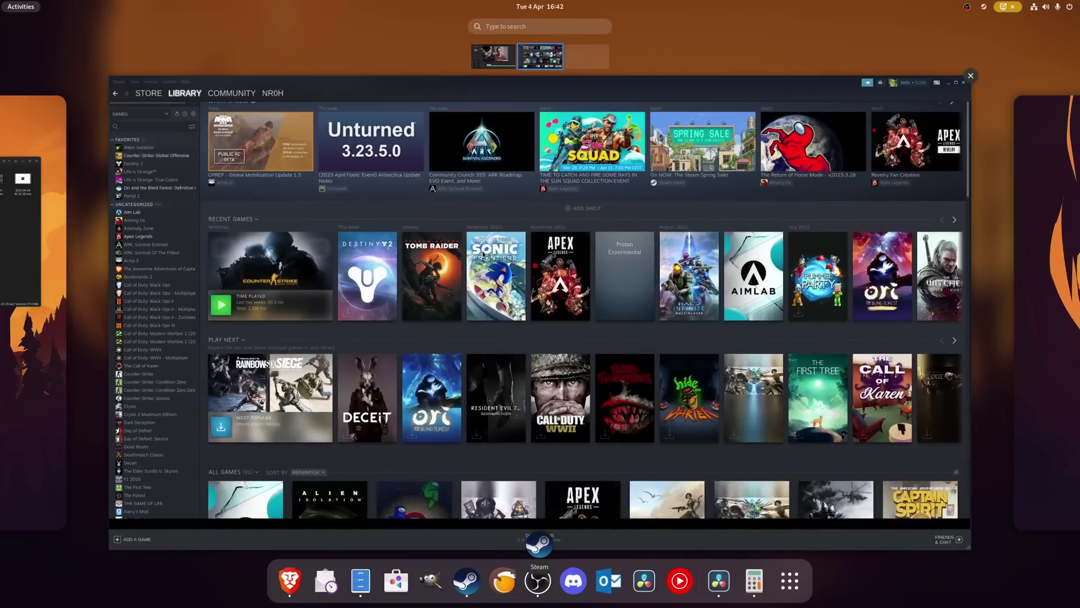
pyautogui.click(284, 210)
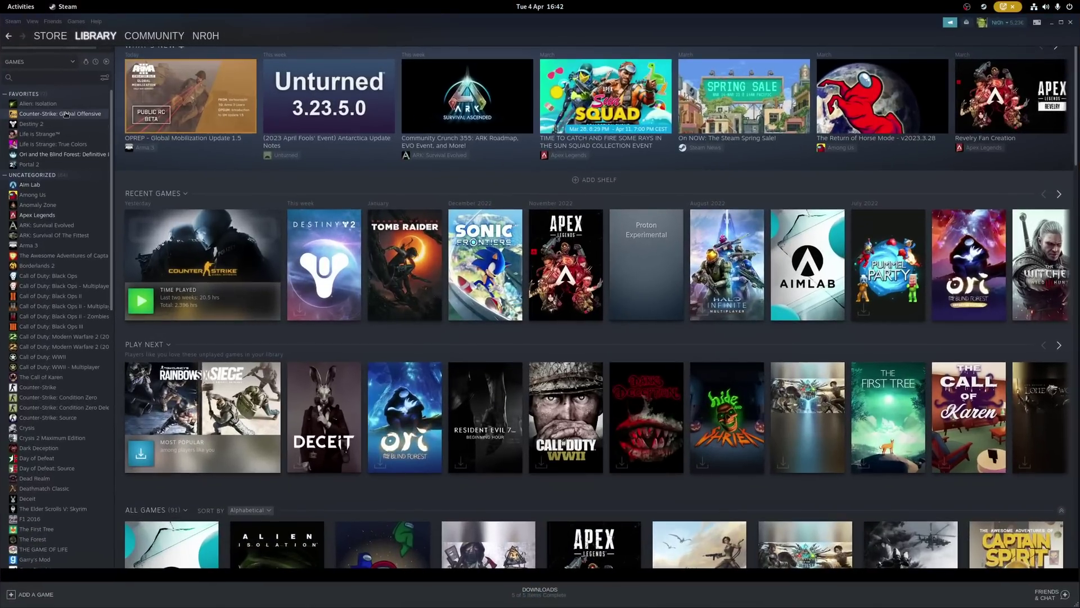
pyautogui.click(66, 114)
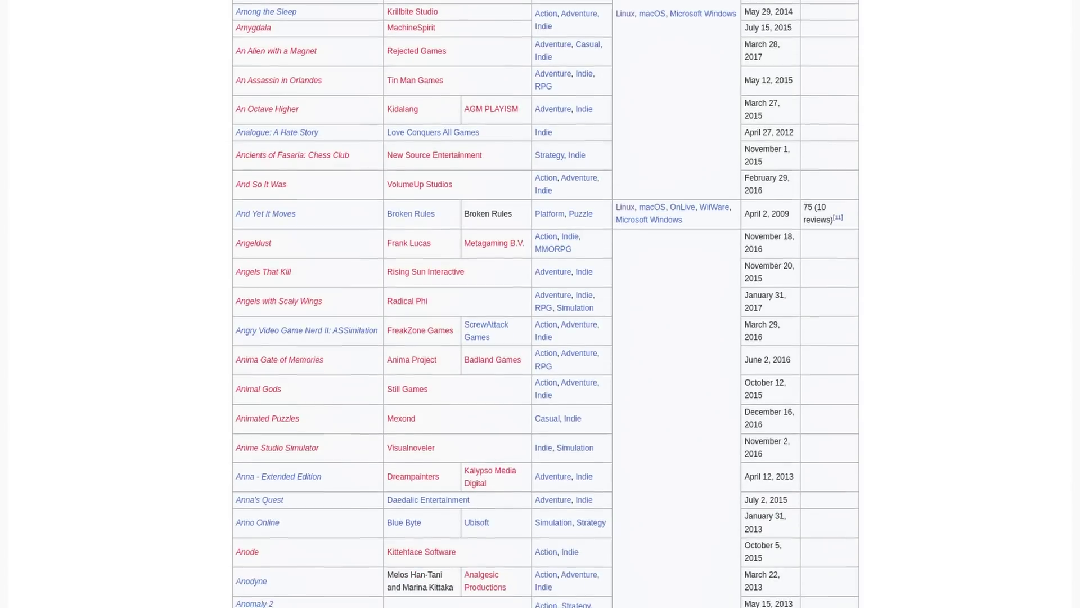
# Scroll down through the Wikipedia table of Linux games.
pyautogui.scroll(-5, 546, 304)
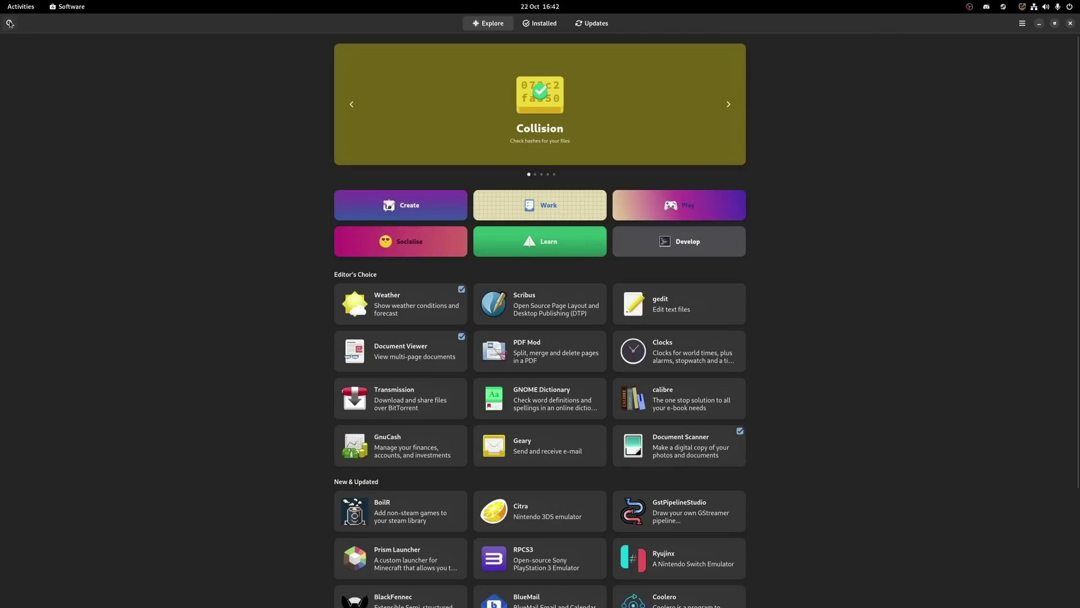
# Search GNOME Software for 'steam', open its installed app page and launch the Steam client.
pyautogui.click(9, 23)
pyautogui.write('steam')
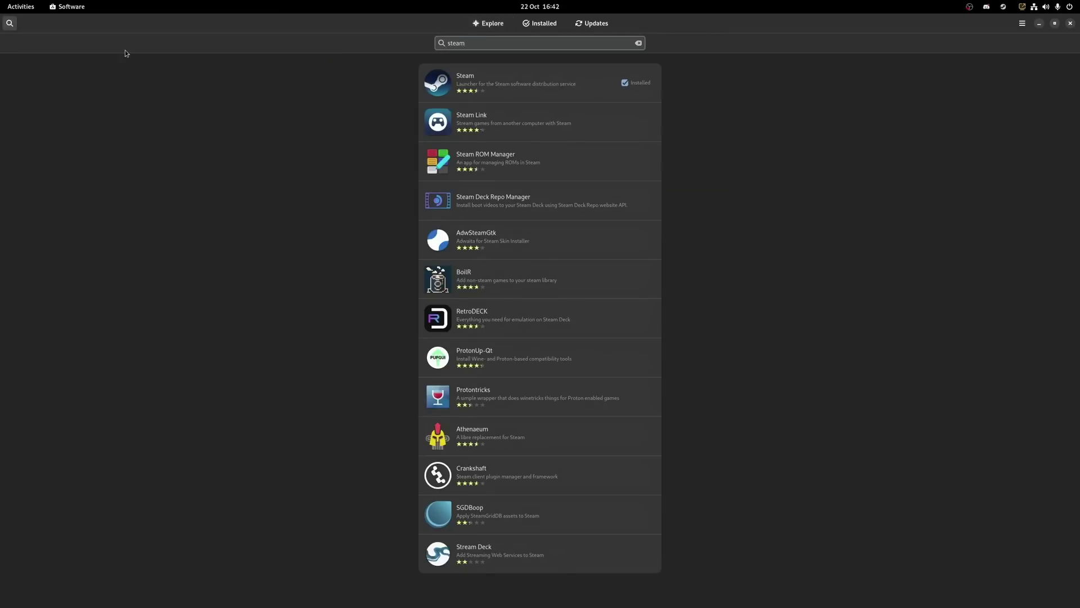
pyautogui.click(473, 83)
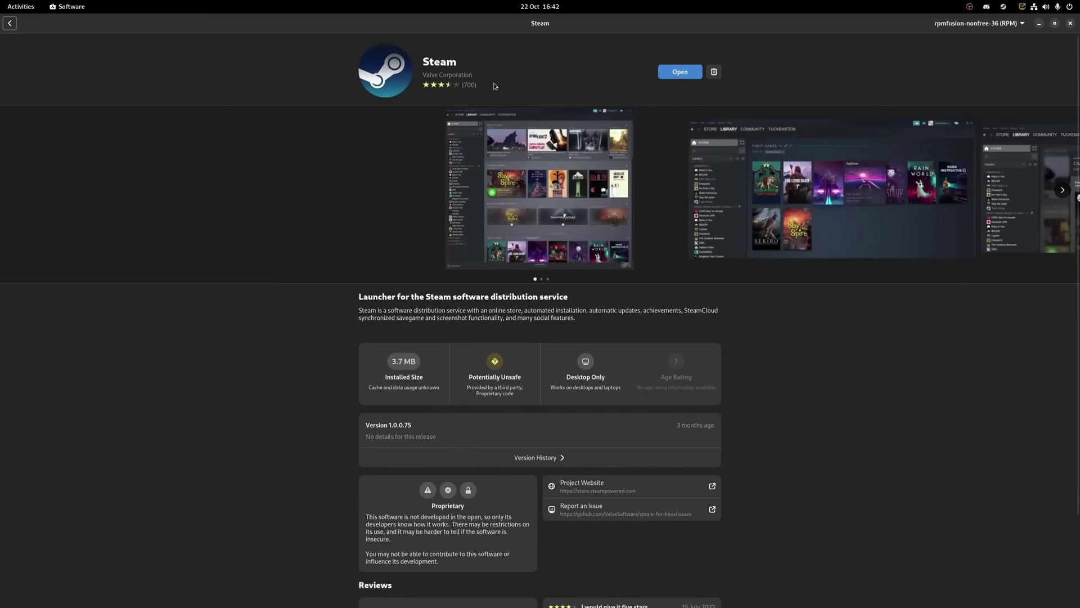
pyautogui.click(679, 72)
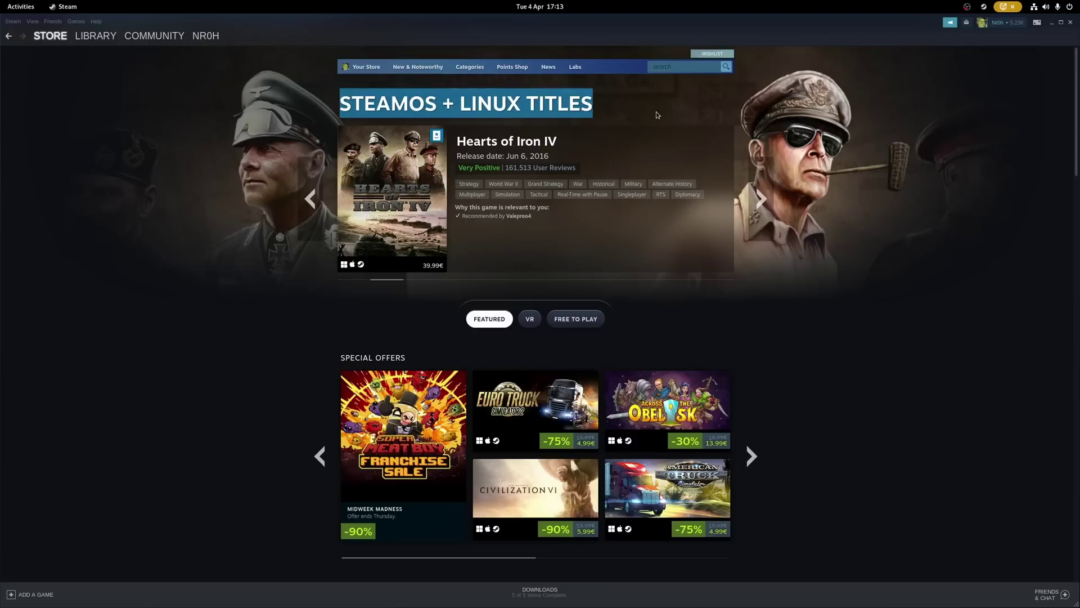
pyautogui.scroll(-20, 657, 115)
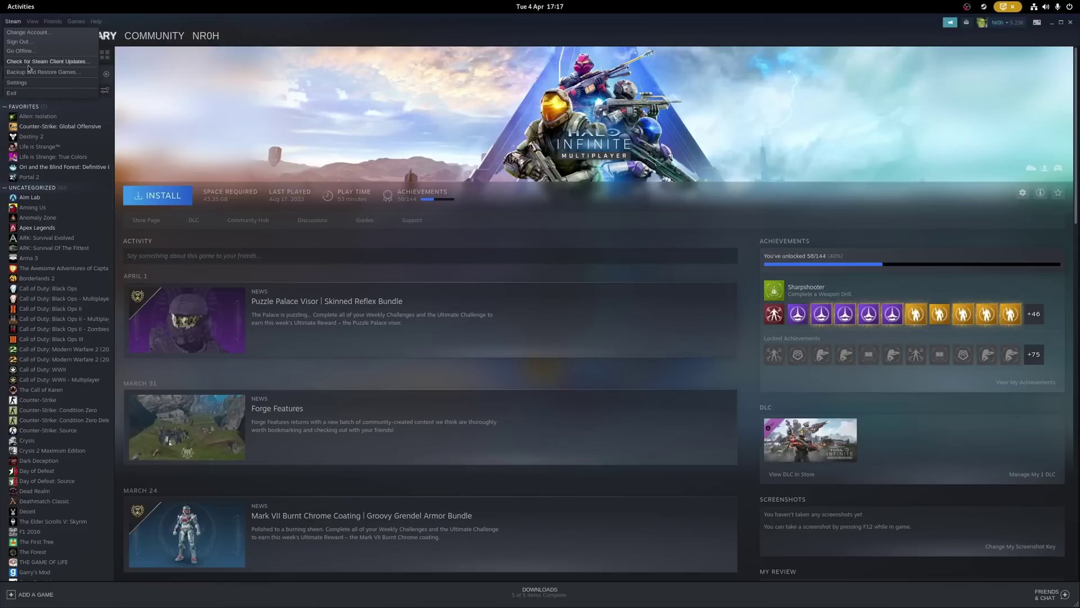
# In Steam Play settings, set 'Run other titles with' to Proton Experimental.
pyautogui.click(29, 83)
pyautogui.click(367, 383)
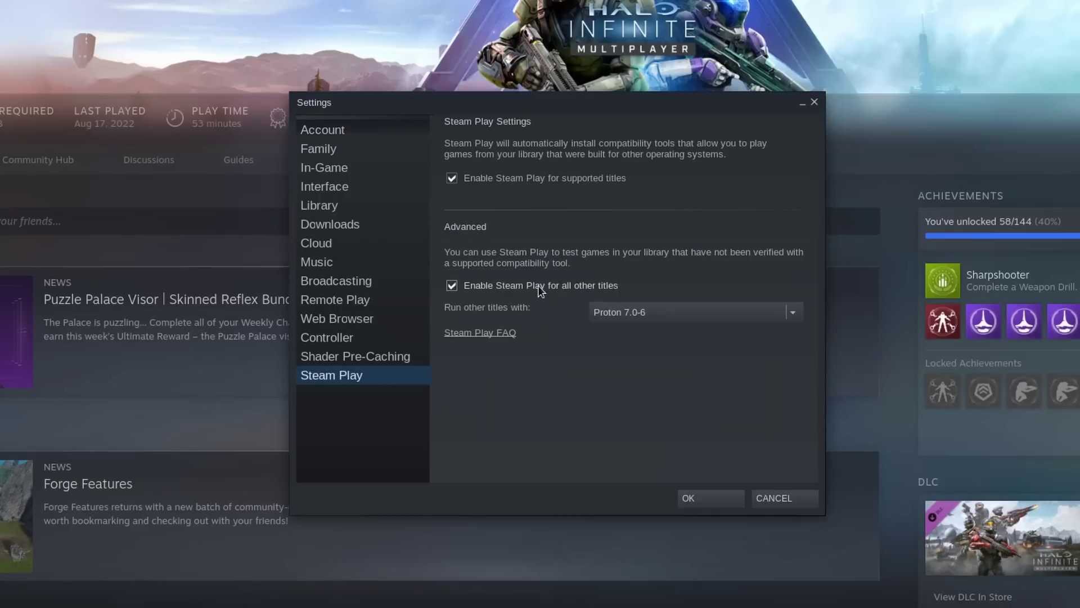
pyautogui.click(793, 313)
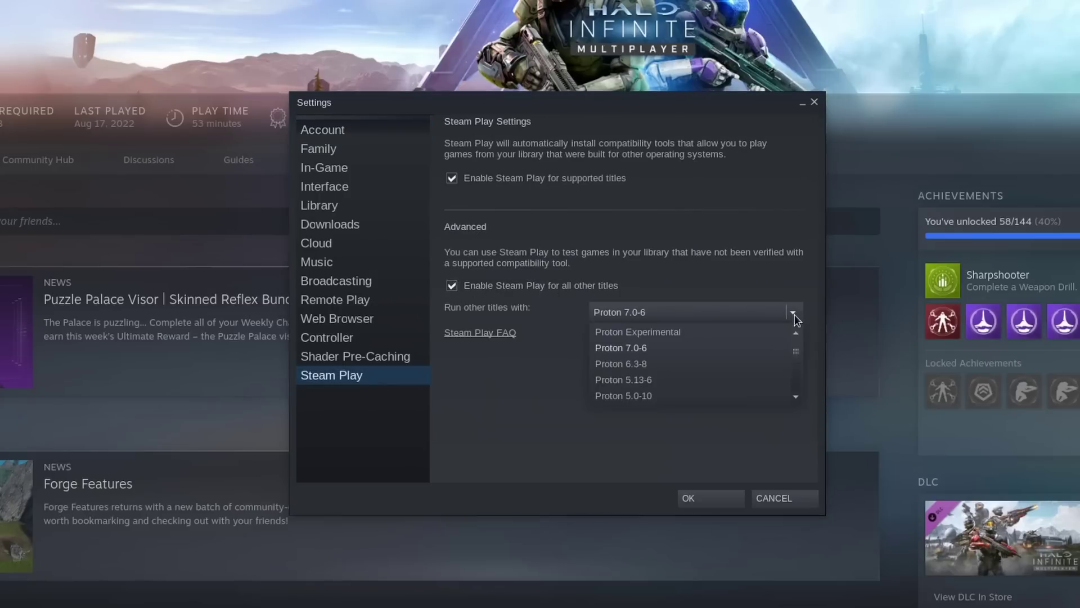
pyautogui.click(678, 334)
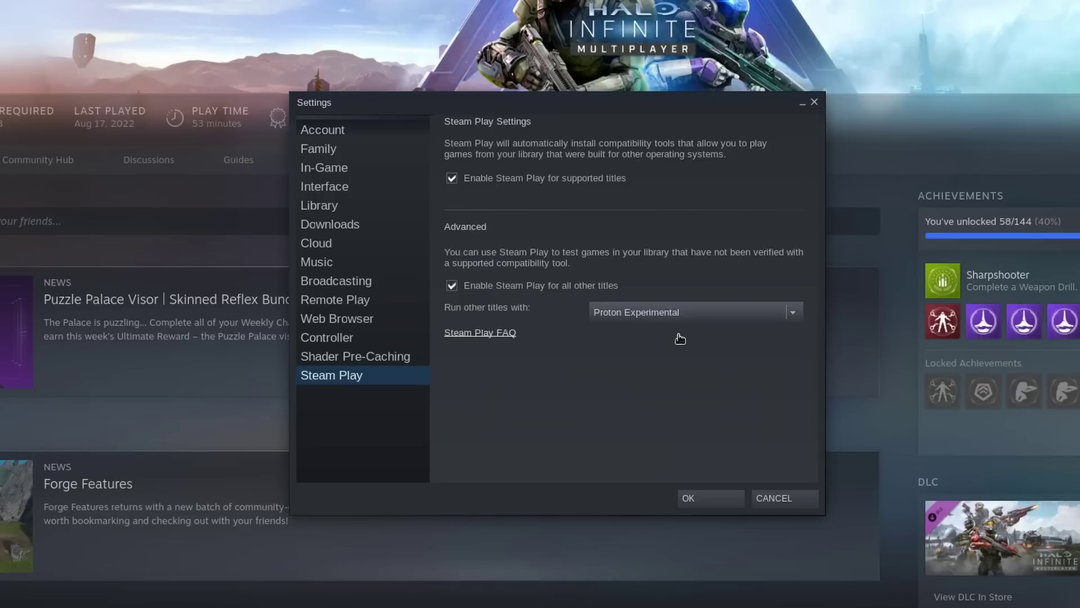
pyautogui.click(792, 314)
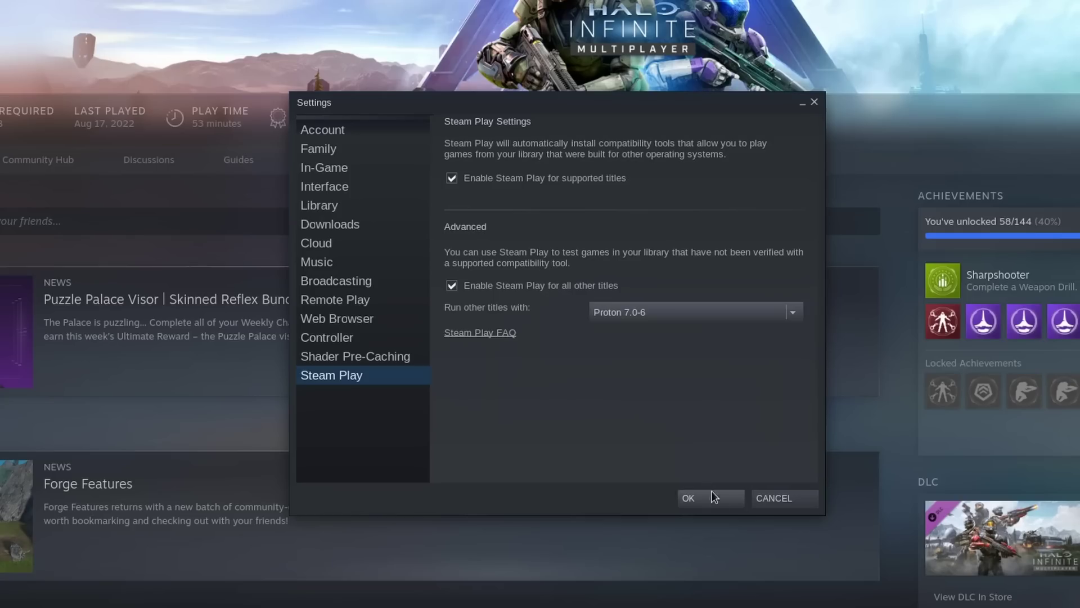
# Save and restart Steam, start installing Halo Infinite, then open ProtonDB from the search results.
pyautogui.click(713, 492)
pyautogui.click(499, 329)
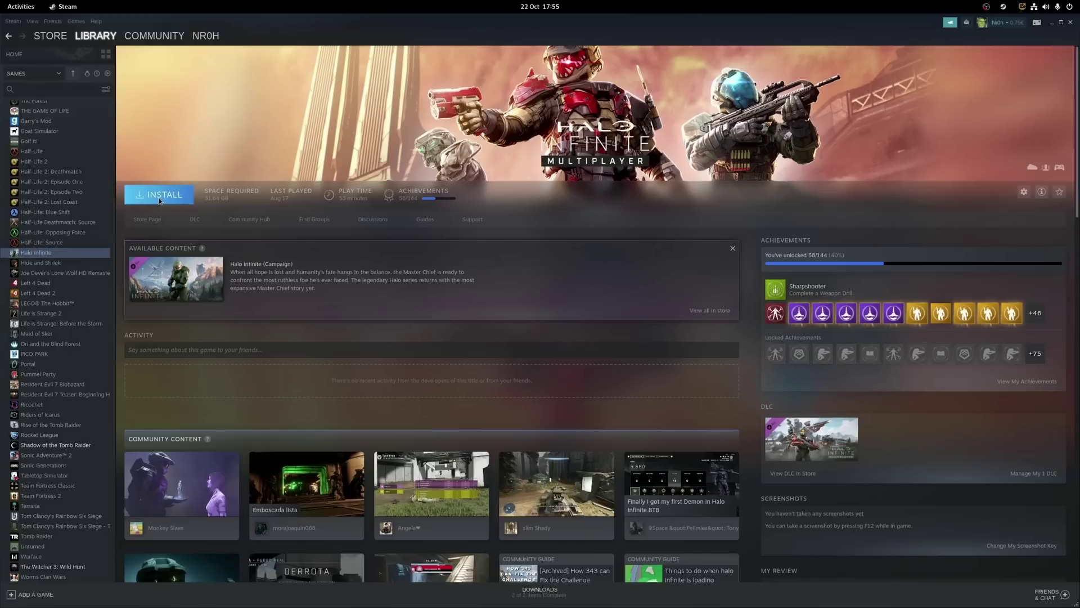
pyautogui.click(159, 196)
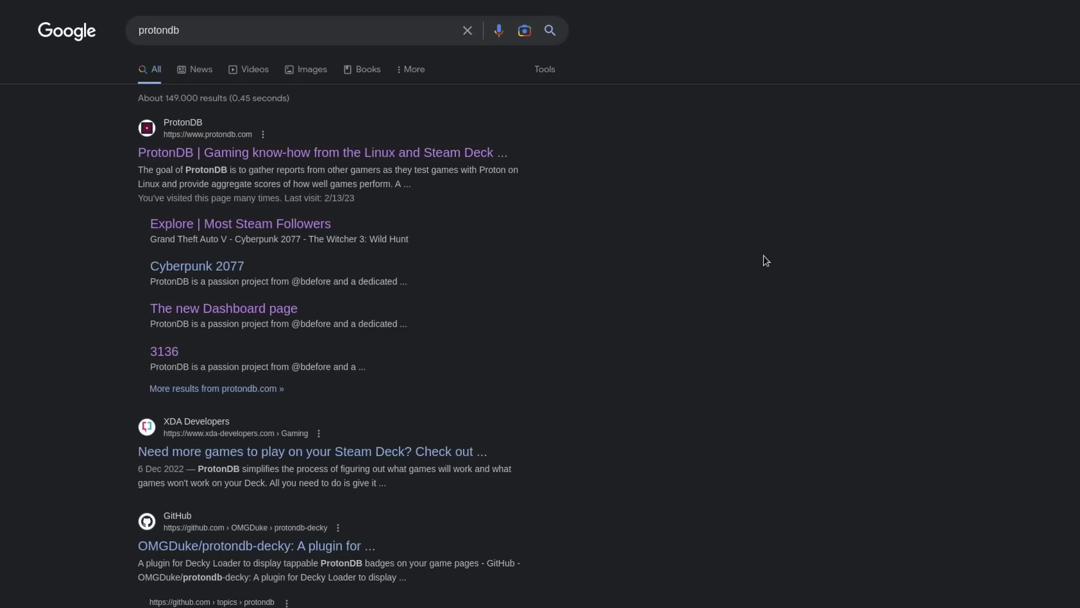
pyautogui.click(383, 153)
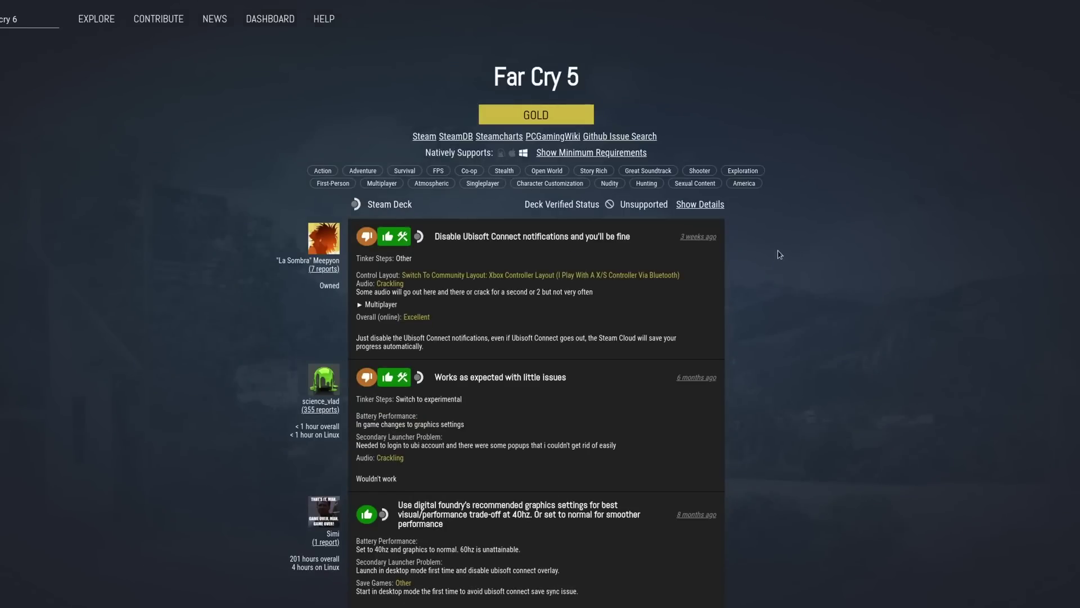
# Scroll through Far Cry 5's Gold-rated user reports on ProtonDB.
pyautogui.scroll(-2, 779, 254)
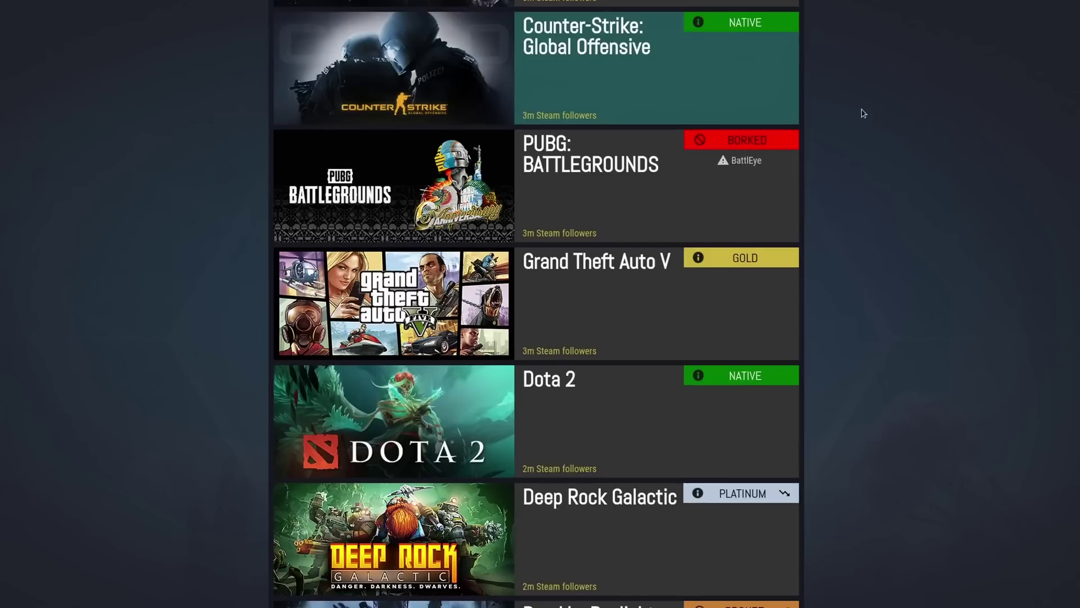
pyautogui.scroll(-12, 876, 120)
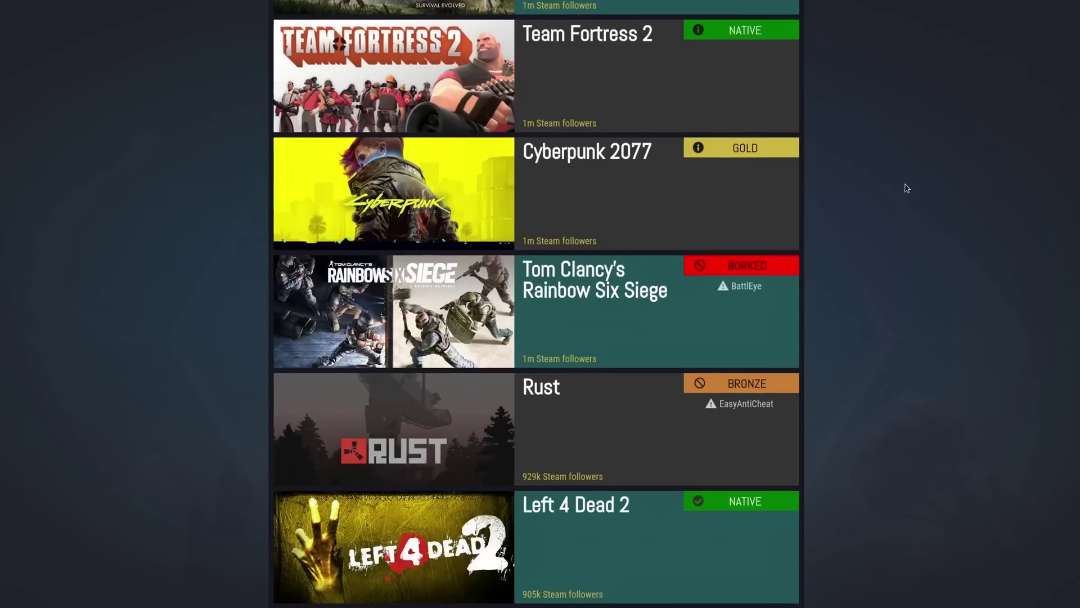
pyautogui.scroll(20, 871, 202)
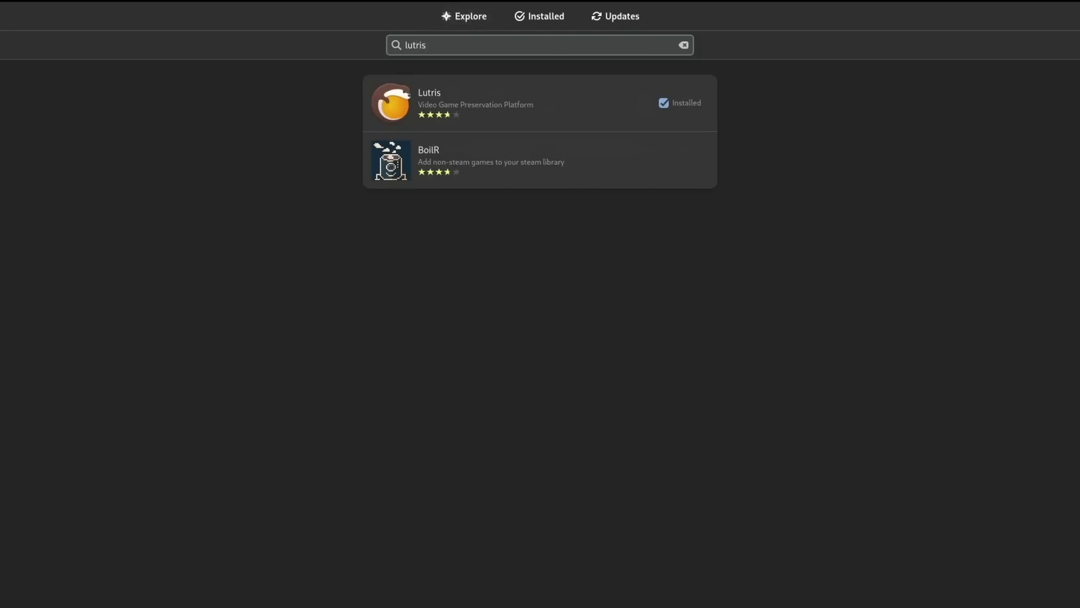
# View the Lutris and Wine pages, download Ubisoft Connect, and install Origin through Lutris.
pyautogui.click(448, 100)
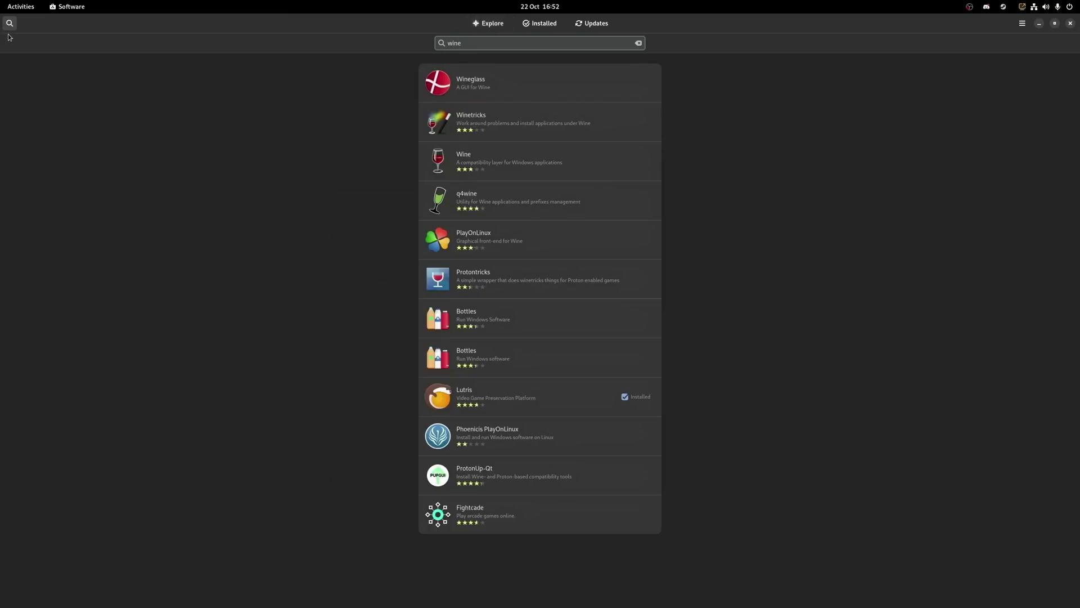
pyautogui.click(529, 160)
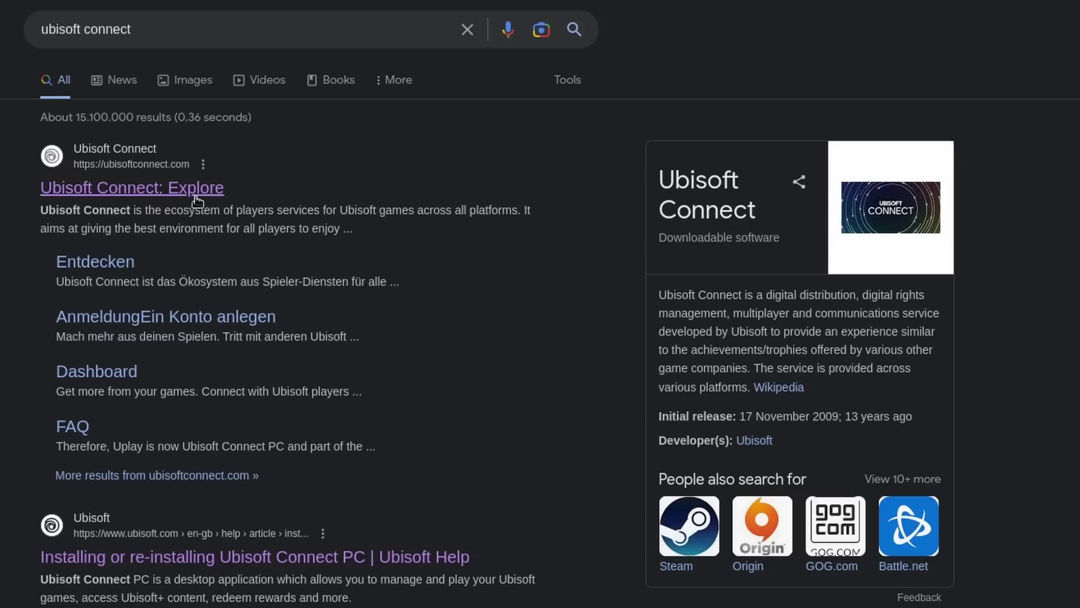
pyautogui.click(197, 192)
pyautogui.click(944, 25)
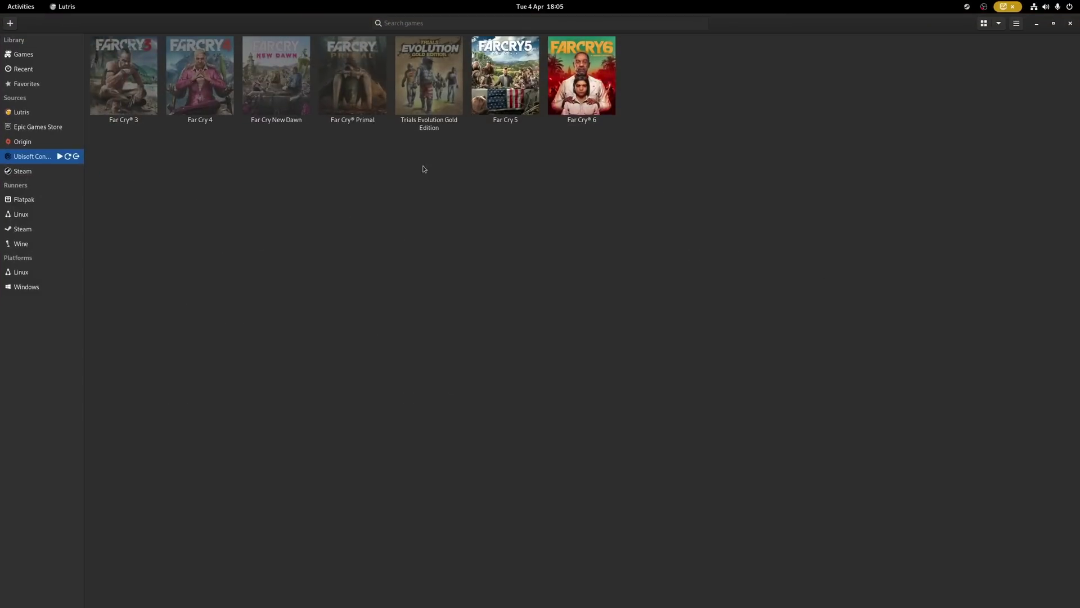
pyautogui.click(52, 144)
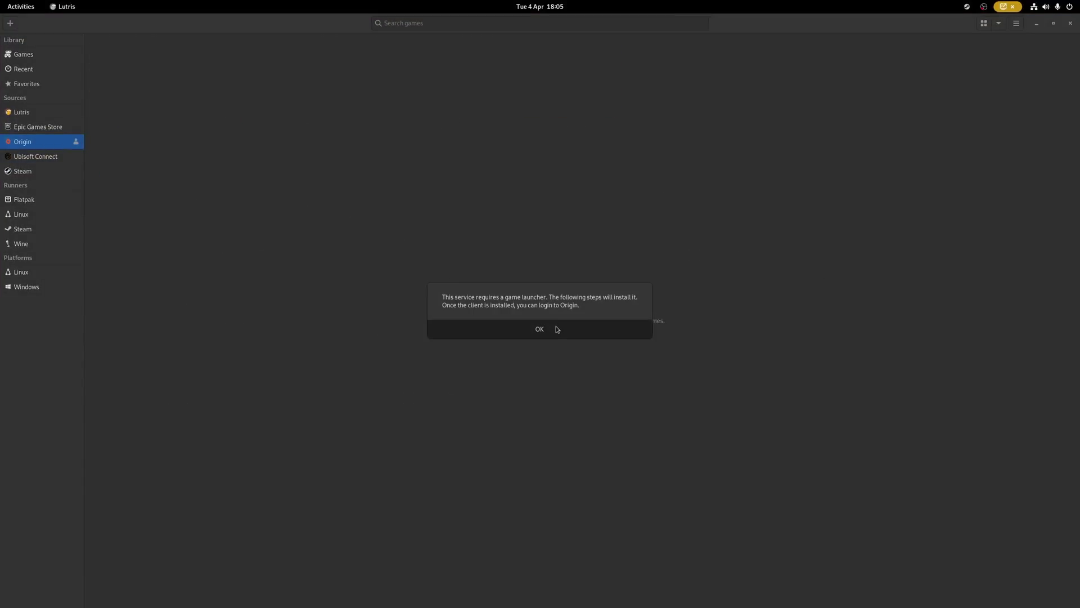
pyautogui.click(295, 99)
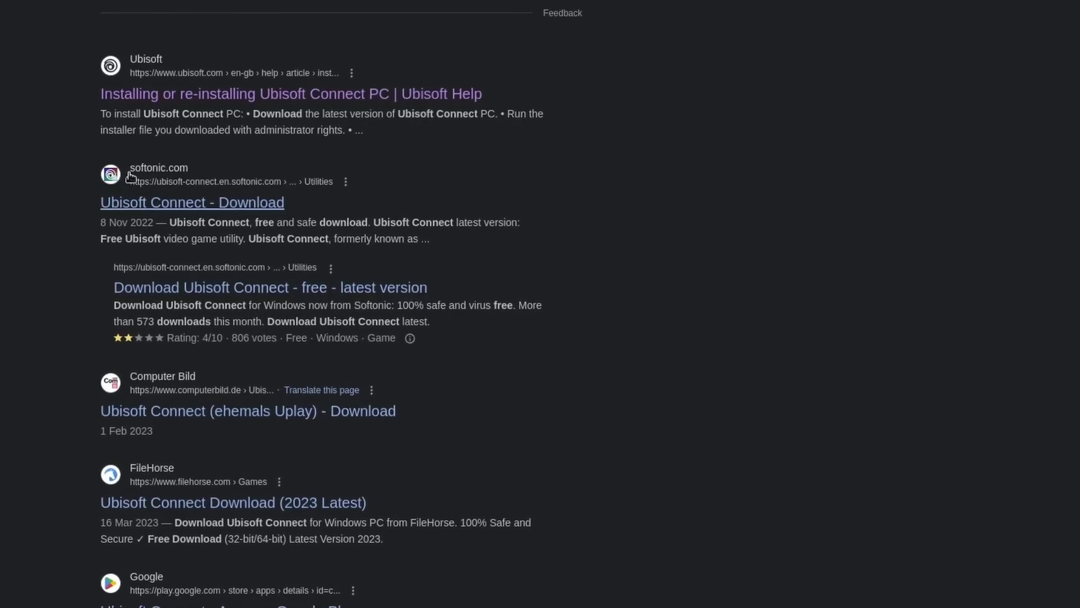
# Highlight the Softonic Ubisoft Connect result's title and date.
pyautogui.moveTo(36, 196); pyautogui.dragTo(853, 340)
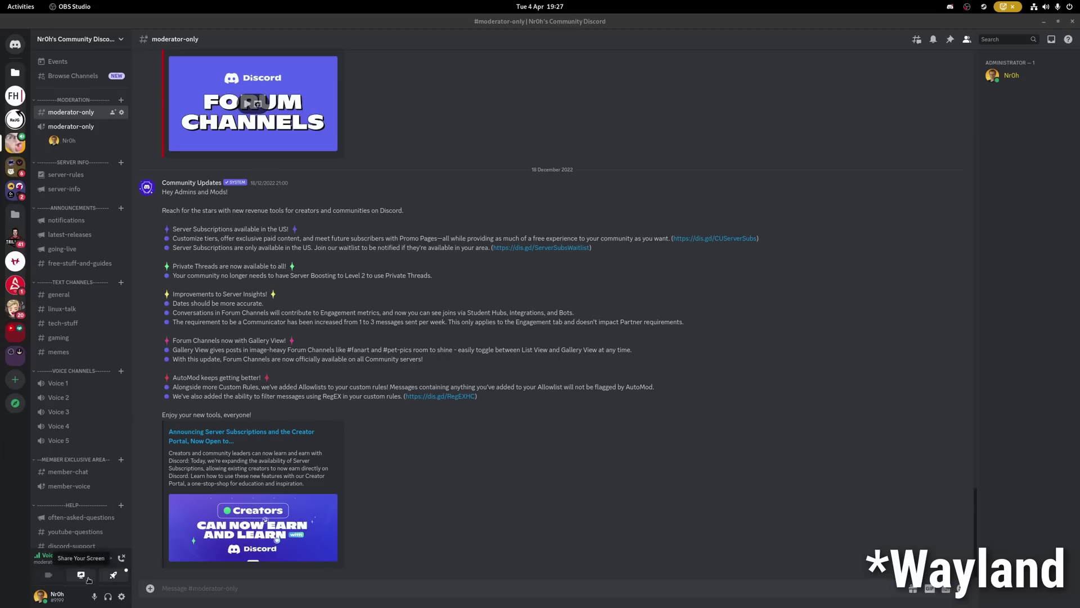
# Open Discord's Share Screen options.
pyautogui.click(80, 575)
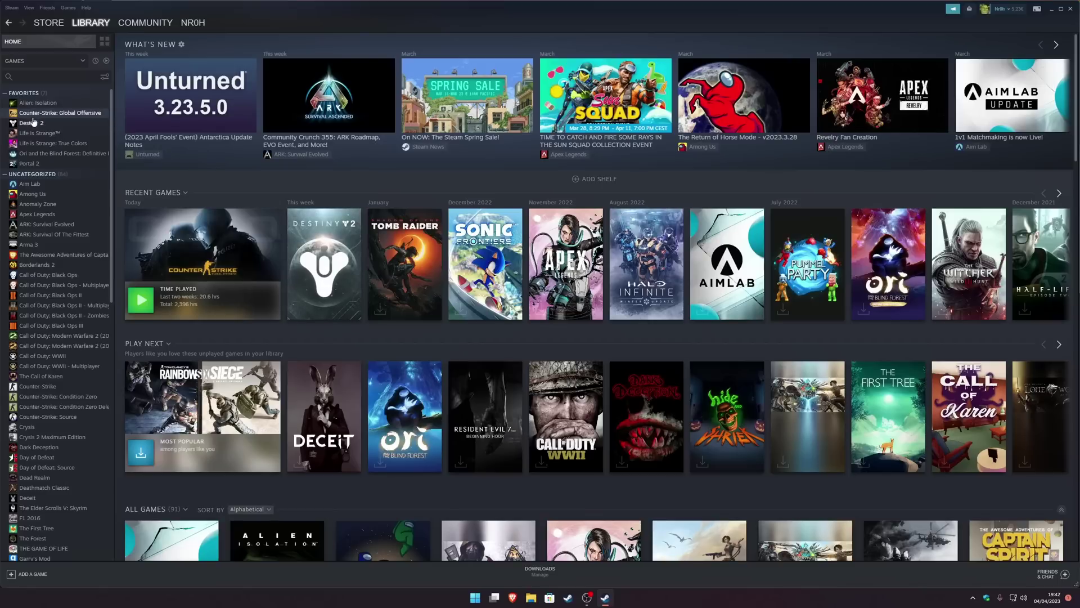
# Open Destiny 2's DLC list and scroll through the ticked entries from Expansion Pass to Beyond Light.
pyautogui.click(47, 124)
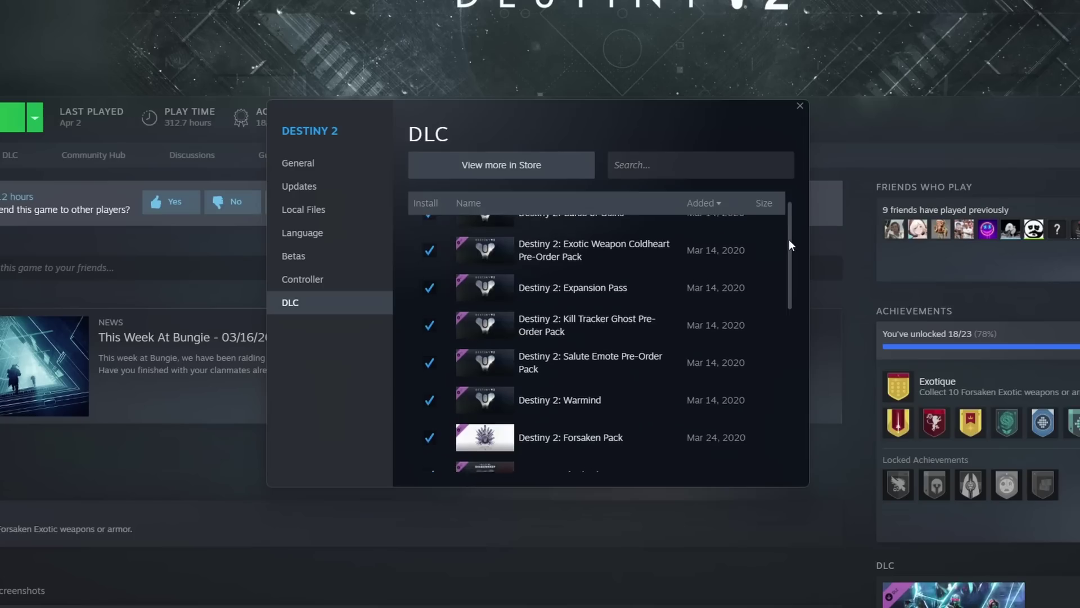
pyautogui.scroll(-3, 788, 248)
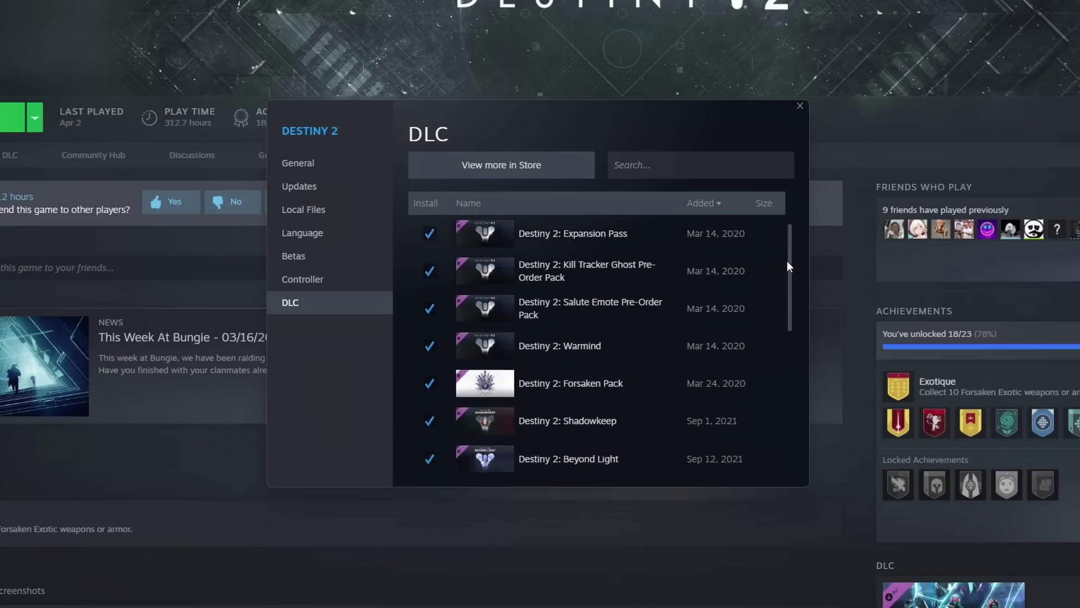
pyautogui.scroll(-2, 781, 309)
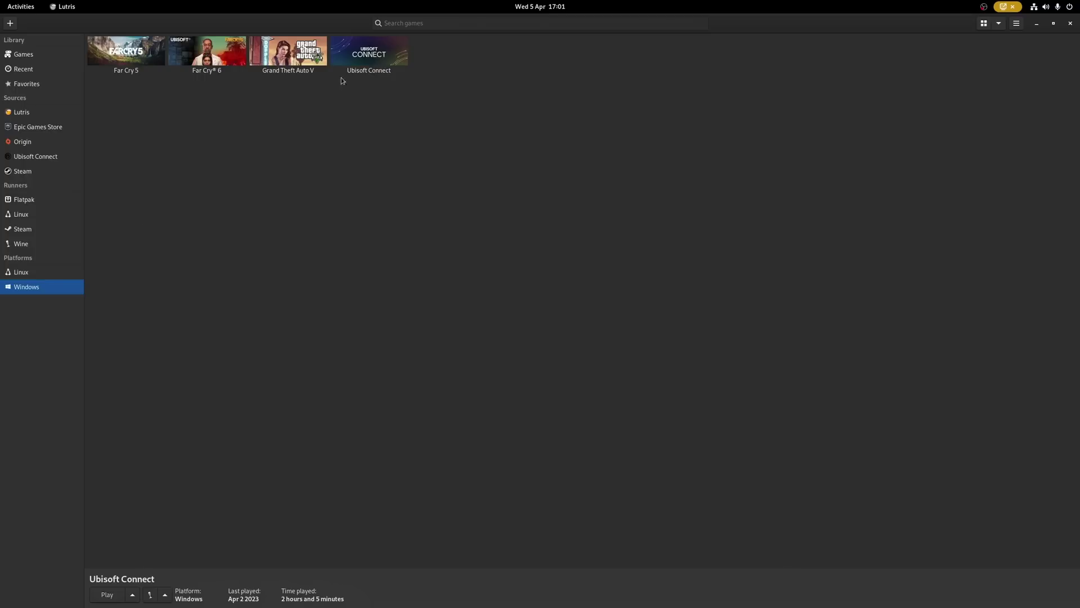
# Review the Wine runner options in Ubisoft Connect's Lutris configuration.
pyautogui.click(397, 90)
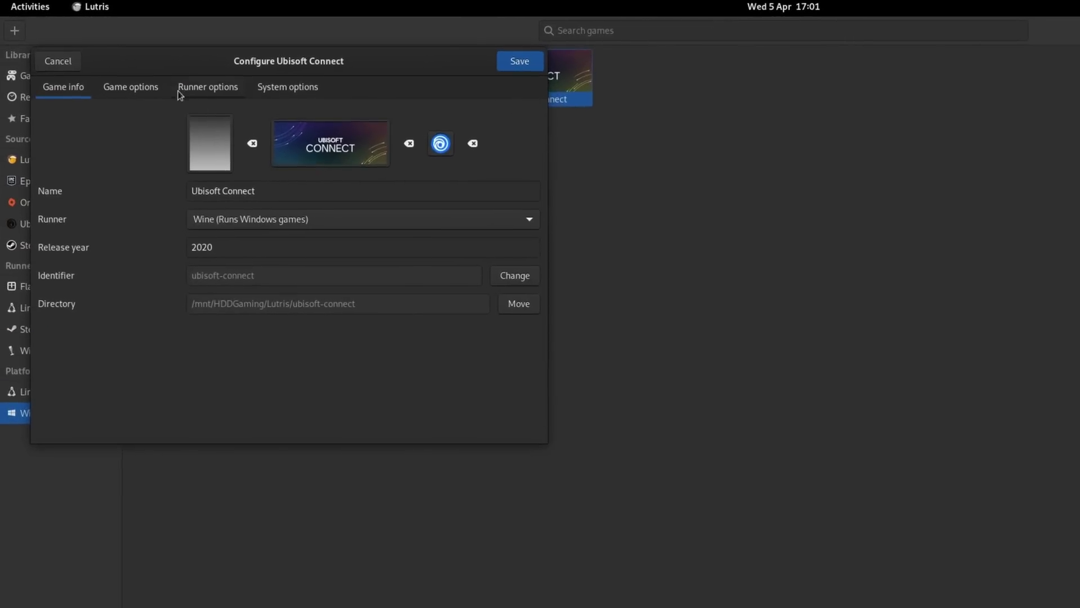
pyautogui.click(132, 65)
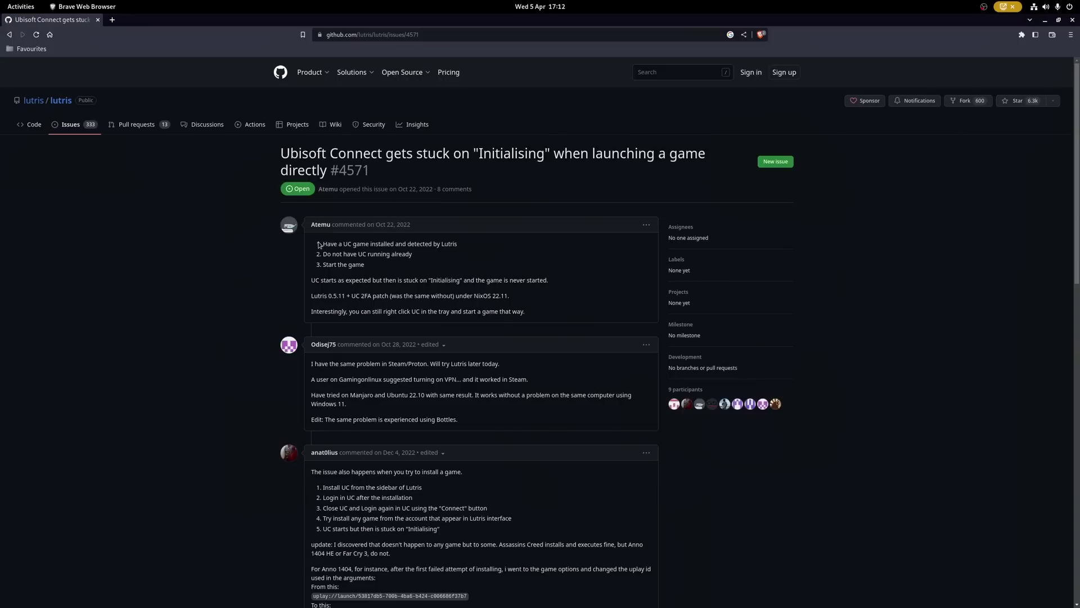
# Scroll issue #4571 down to the comments with the uplay://launch/16232 workaround.
pyautogui.scroll(-2, 529, 371)
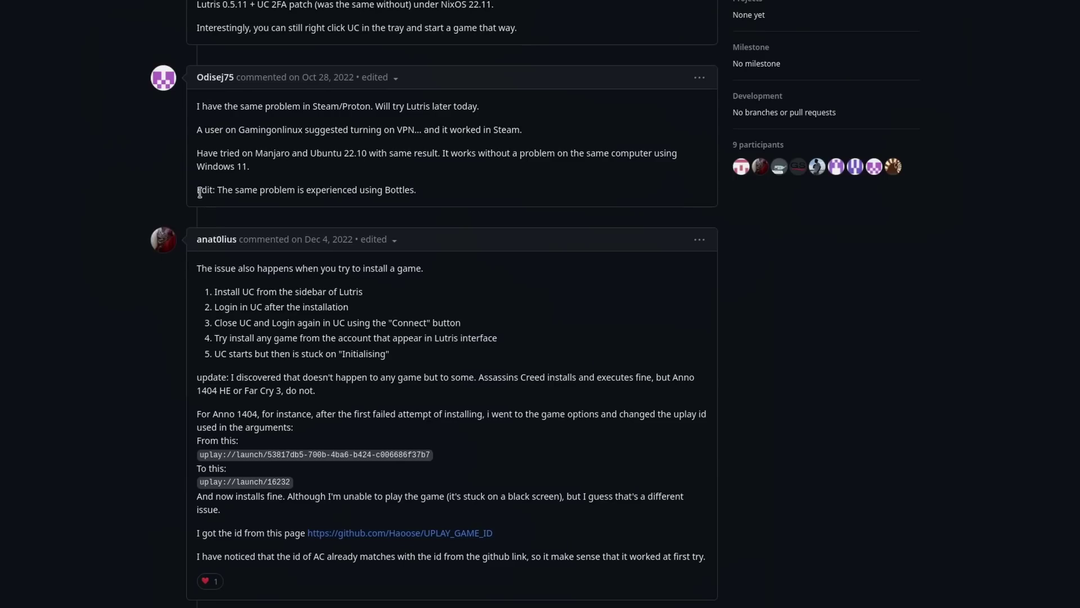